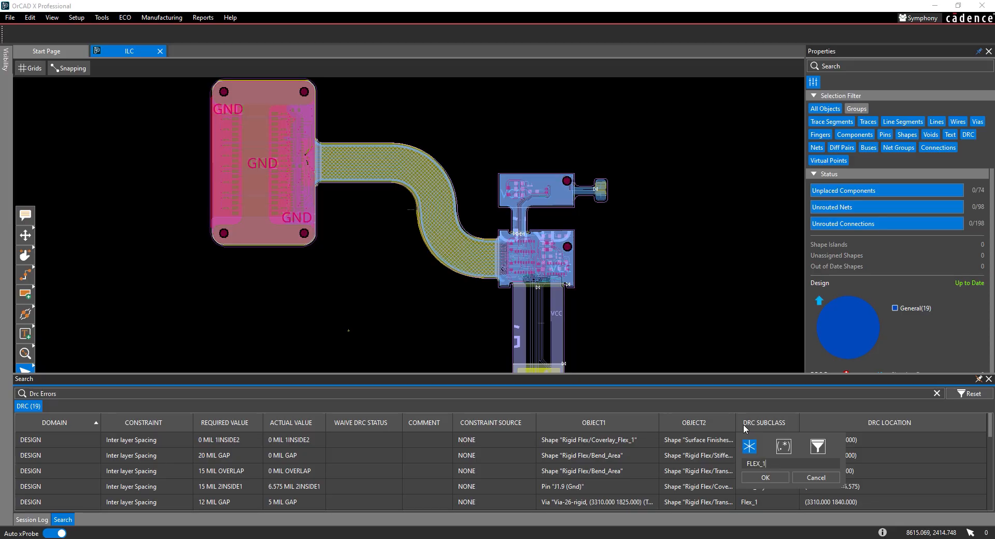
- Filter the listed DRC errors to subclass FLEX_1 and view the first error, located at (3310.000 1840.000), on the canvas
{"action": "left_click", "coordinate": [760, 478]}
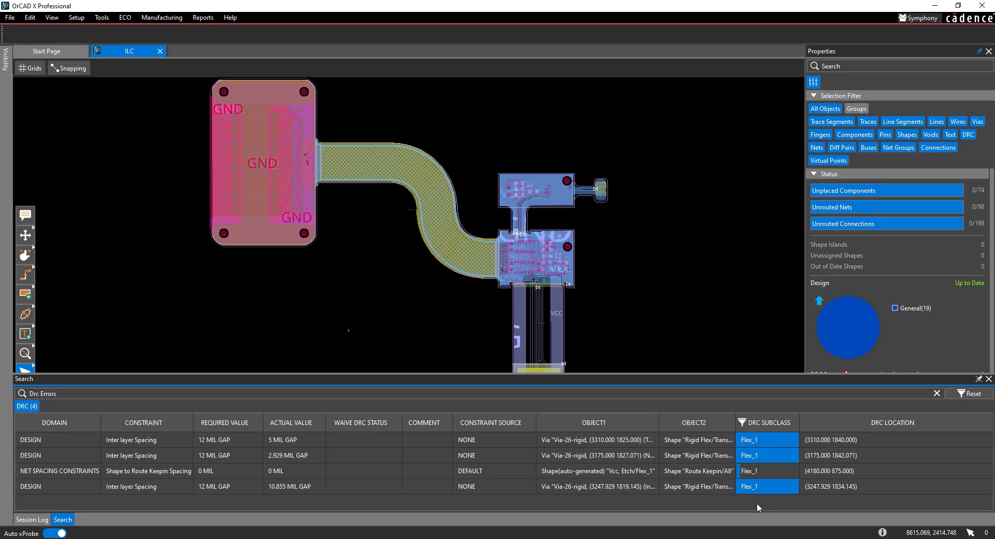
{"action": "left_click", "coordinate": [46, 439]}
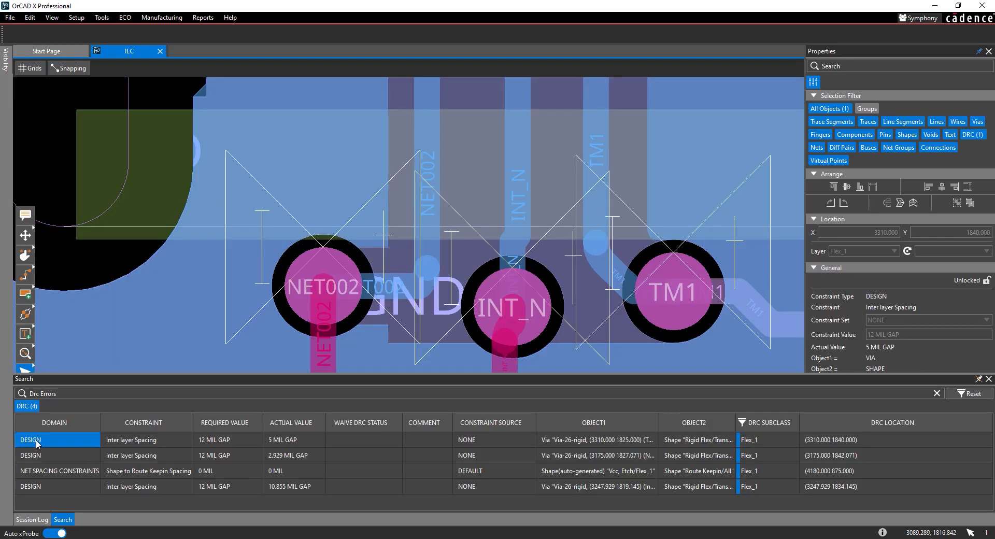
{"action": "scroll", "coordinate": [318, 109], "scroll_direction": "down", "scroll_amount": 2}
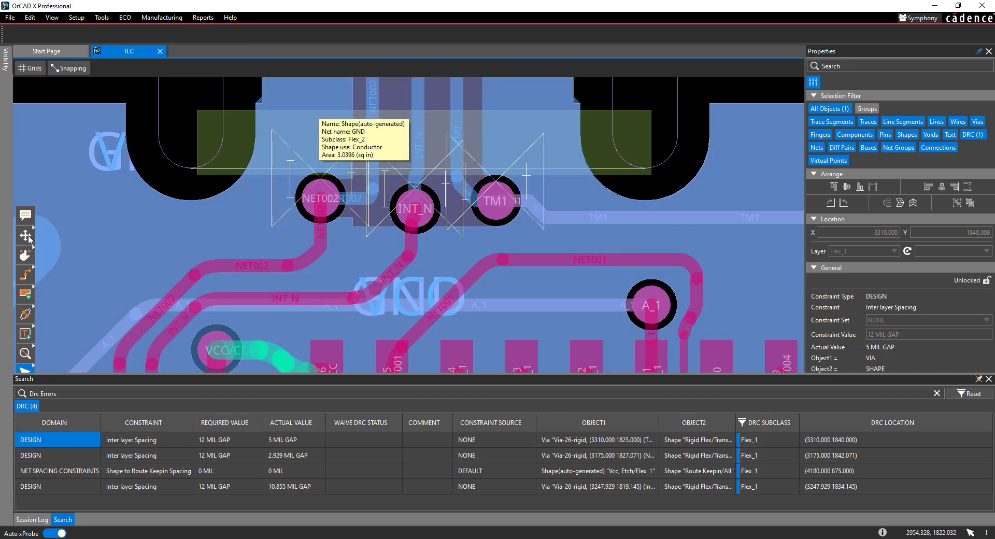
- Slide the NET002 and INT_N vias farther away from the transition zone with the Slide command
{"action": "left_click", "coordinate": [25, 254]}
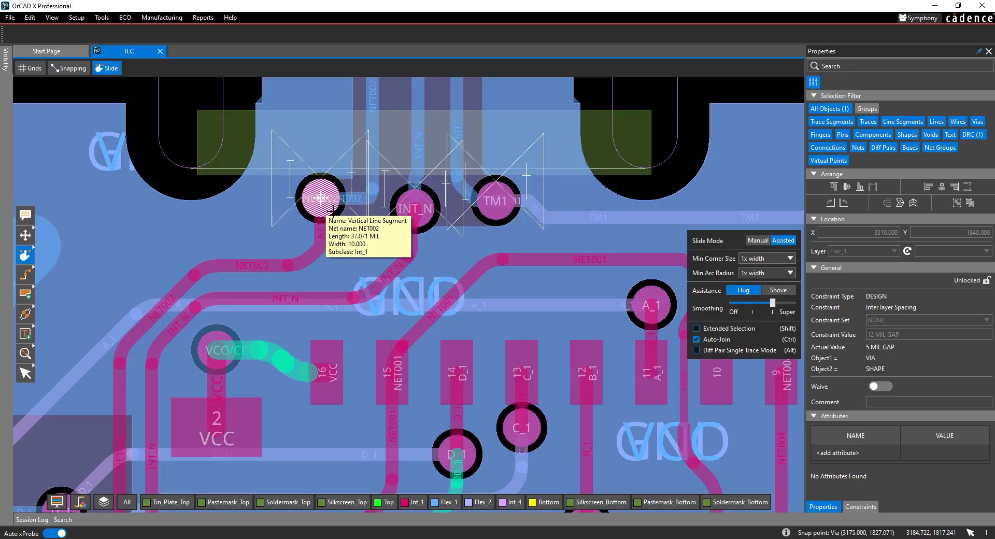
{"action": "left_click_drag", "start_coordinate": [320, 198], "coordinate": [301, 226]}
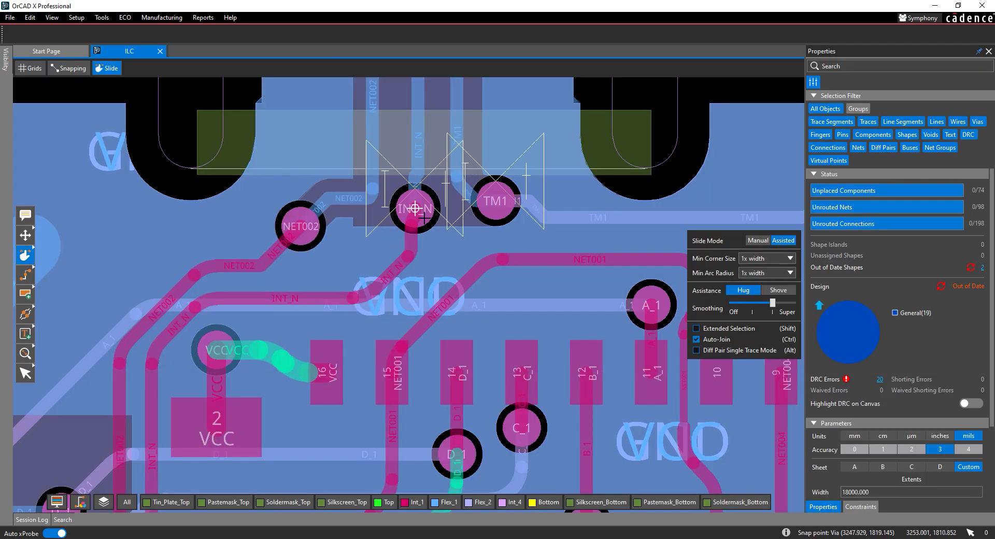
{"action": "left_click_drag", "start_coordinate": [415, 208], "coordinate": [413, 215]}
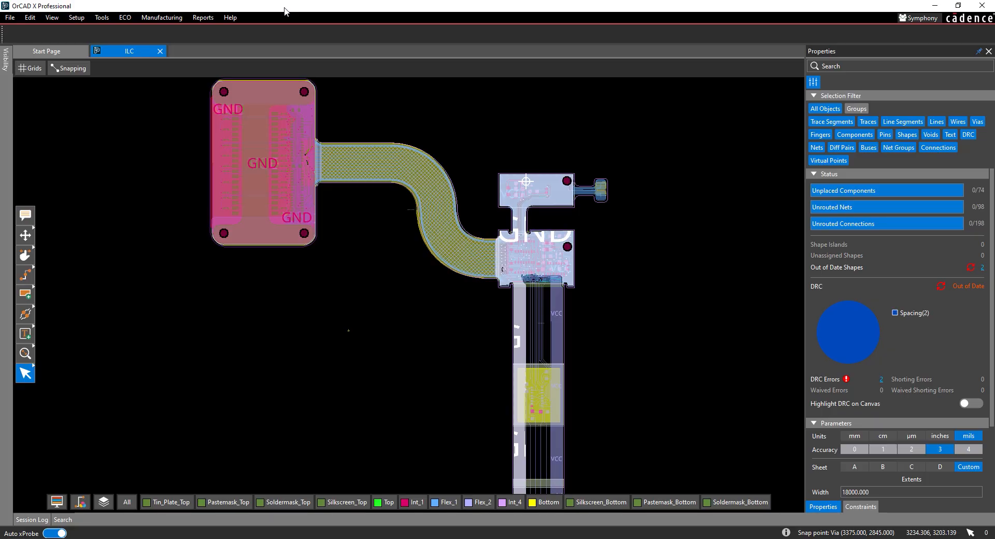
- Enable On-line InterLayer checks among the general Design analysis modes in the Constraint Manager
{"action": "left_click", "coordinate": [104, 17]}
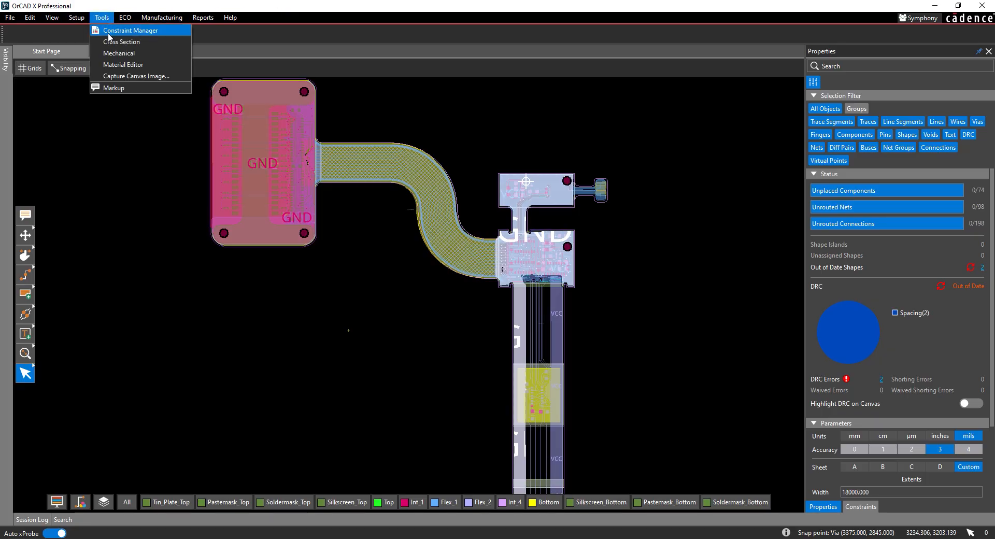
{"action": "left_click", "coordinate": [109, 33]}
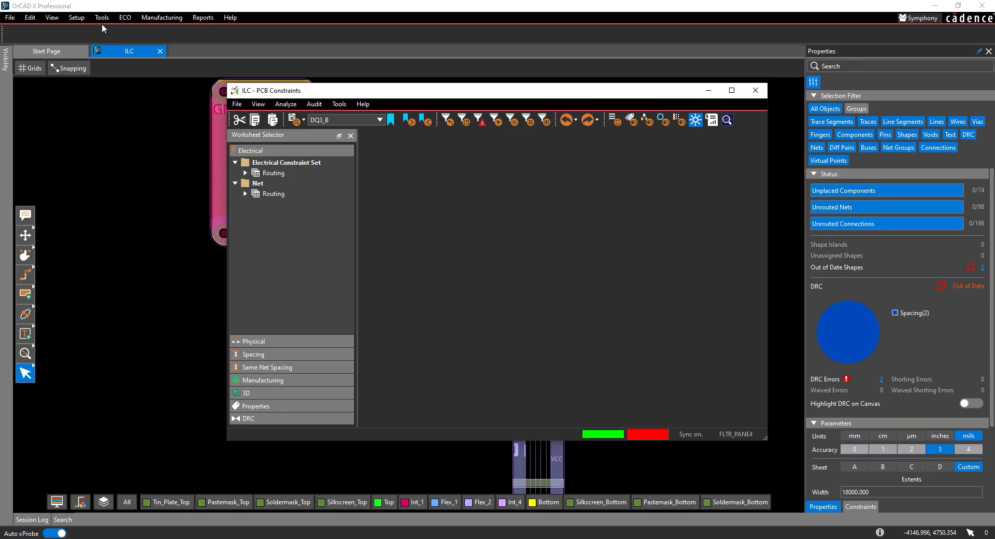
{"action": "left_click", "coordinate": [285, 103]}
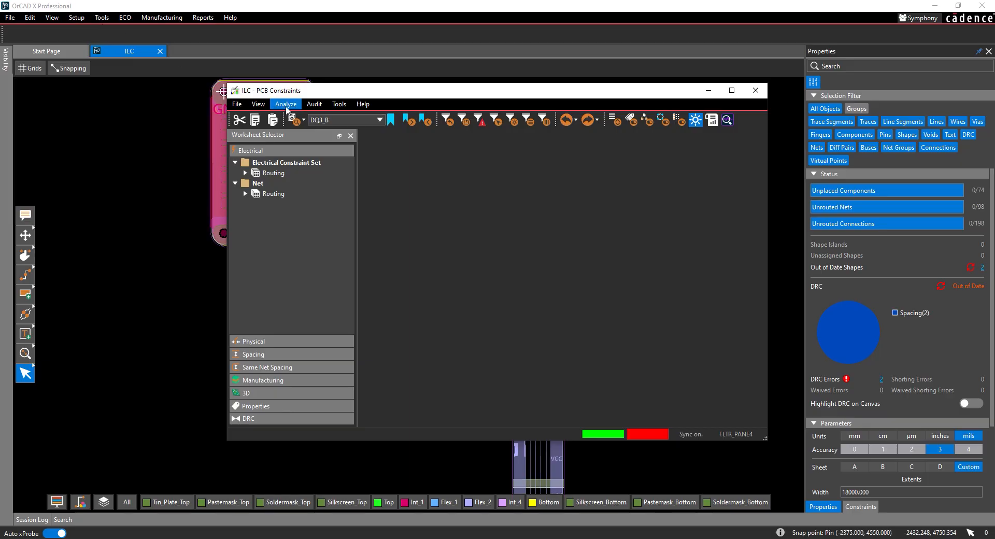
{"action": "left_click", "coordinate": [293, 117]}
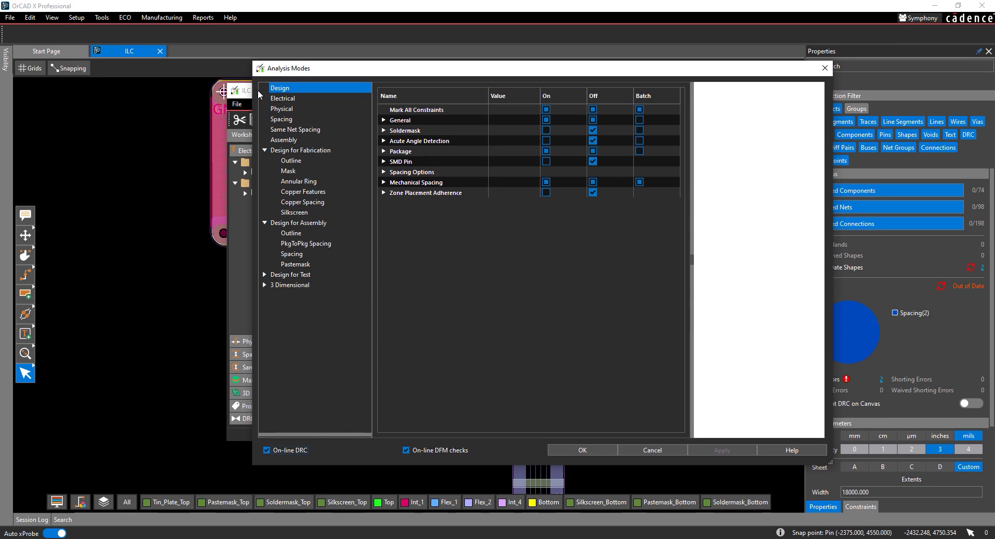
{"action": "left_click", "coordinate": [384, 120]}
{"action": "left_click", "coordinate": [545, 224]}
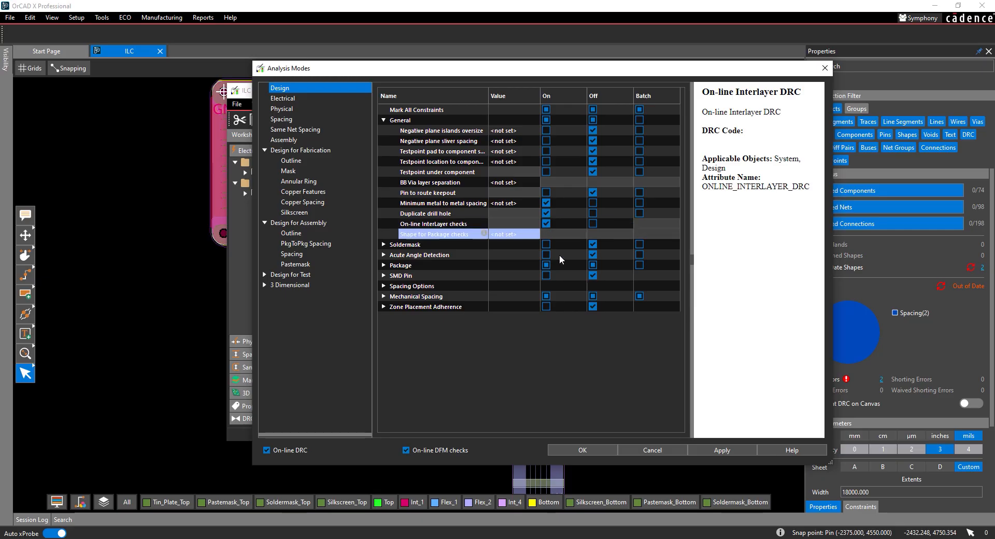
{"action": "left_click", "coordinate": [570, 449]}
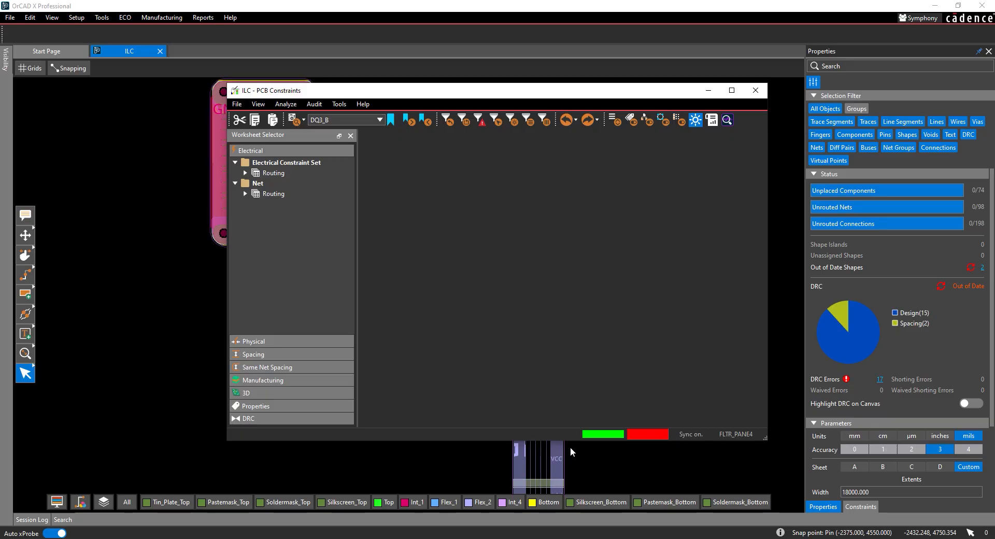
- Minimize the constraints window and update the design's out-of-date shapes and DRC
{"action": "left_click", "coordinate": [707, 90]}
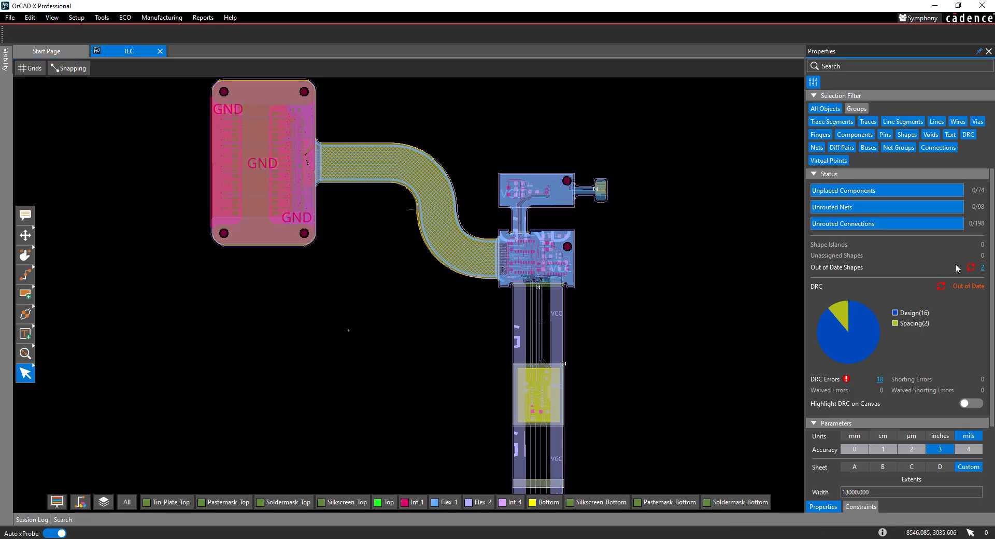
{"action": "left_click", "coordinate": [970, 267]}
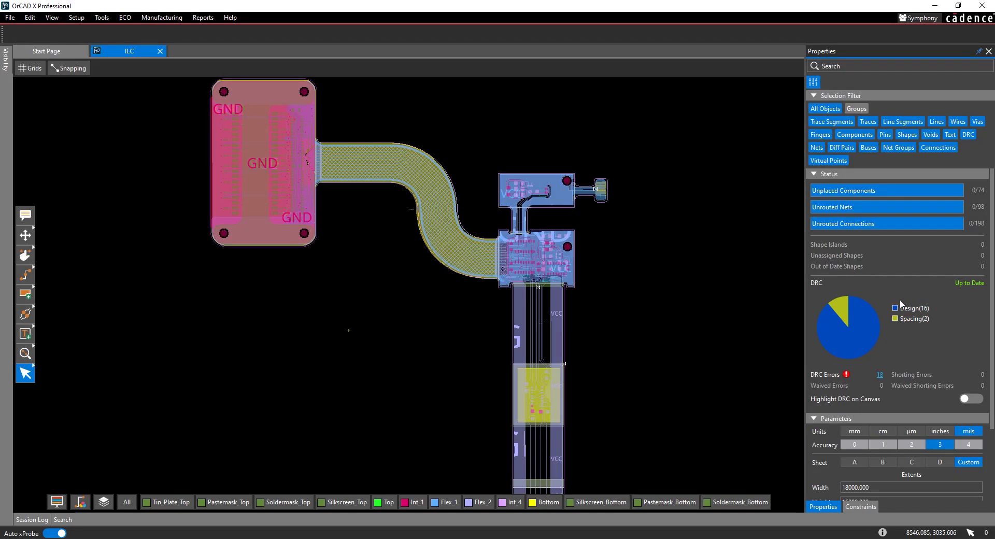
- Restore the constraints window, open the Inter Layer Spacing worksheet, and enlarge the window to show more layers and rule columns
{"action": "mouse_move", "coordinate": [390, 538]}
{"action": "left_click", "coordinate": [446, 497]}
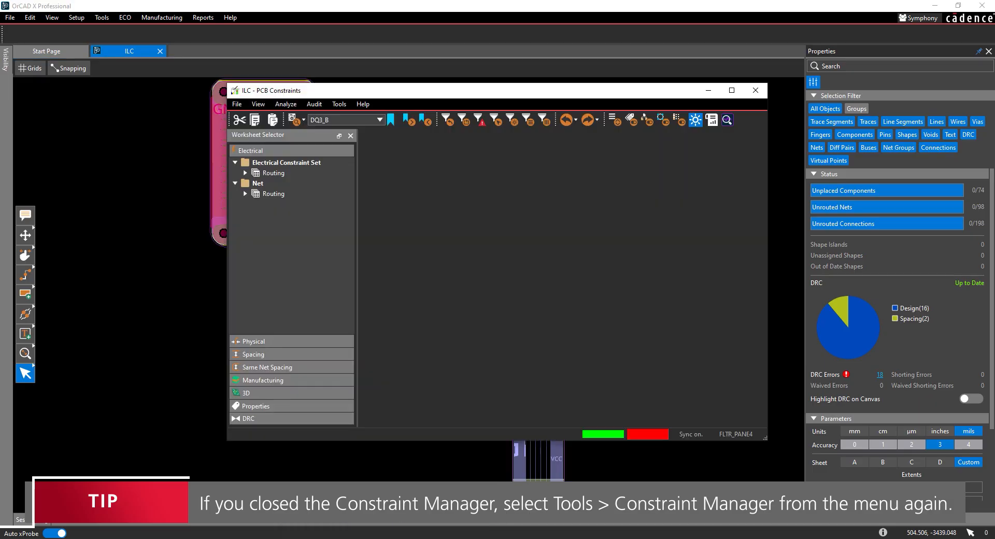
{"action": "left_click", "coordinate": [272, 353]}
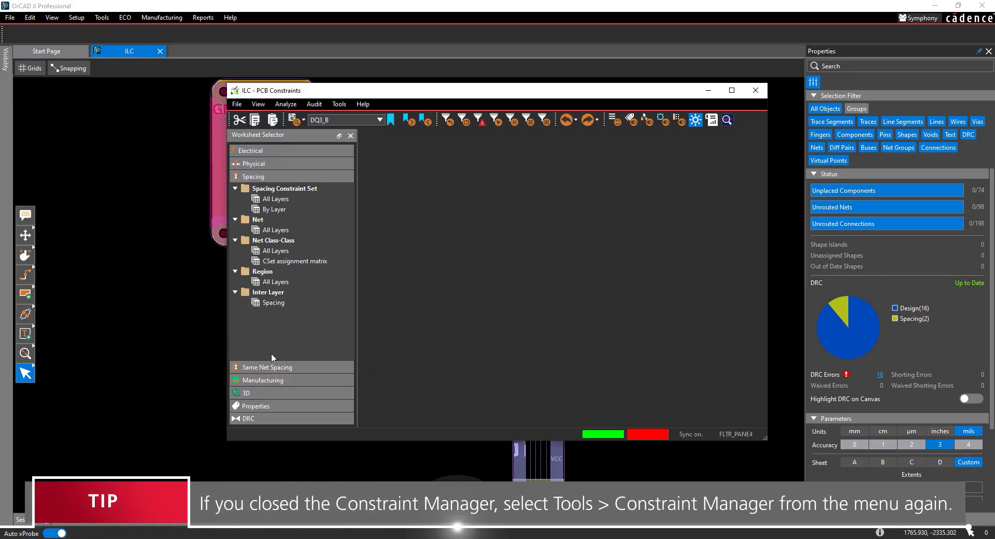
{"action": "left_click", "coordinate": [272, 302]}
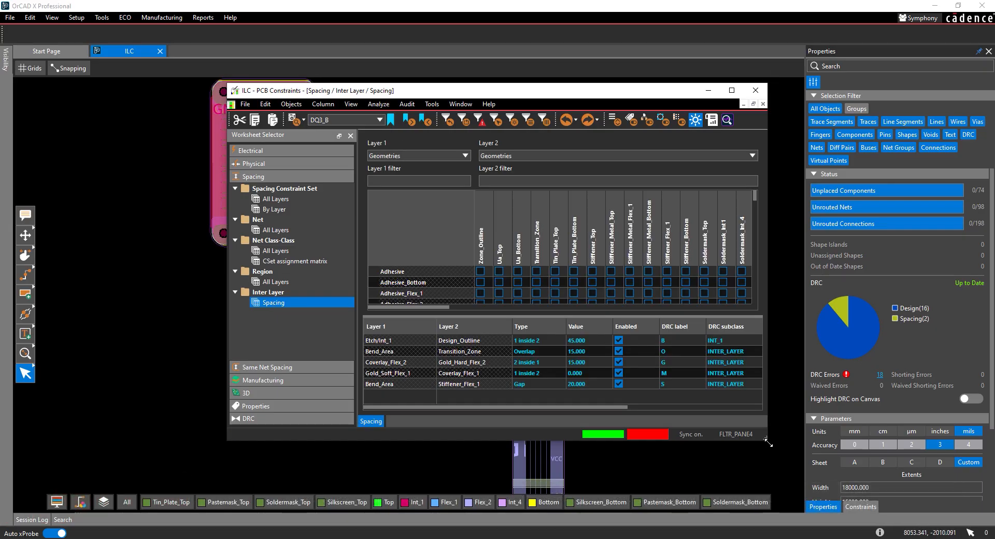
{"action": "left_click_drag", "start_coordinate": [768, 440], "coordinate": [939, 522]}
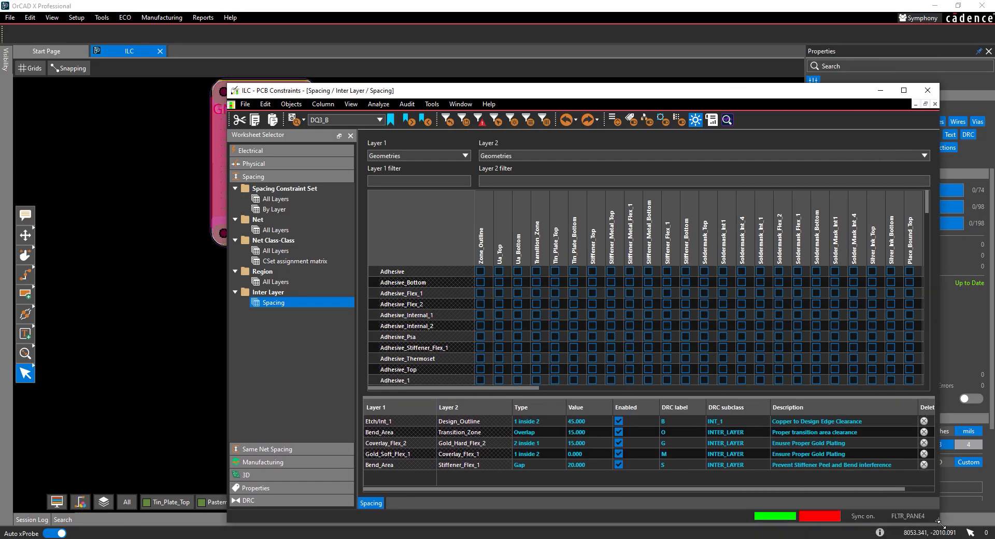
{"action": "left_click_drag", "start_coordinate": [519, 91], "coordinate": [446, 42]}
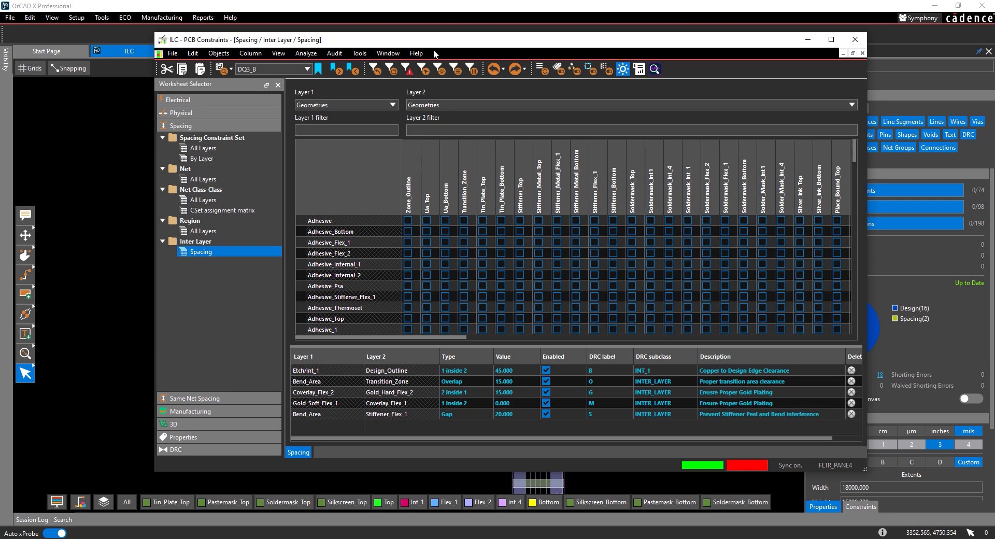
- Add an inter-layer rule between Via (and Pin) on Flex_1 and Transition_Zone, filtering the Layer 2 geometries by "tr"
{"action": "left_click", "coordinate": [396, 104]}
{"action": "left_click", "coordinate": [356, 130]}
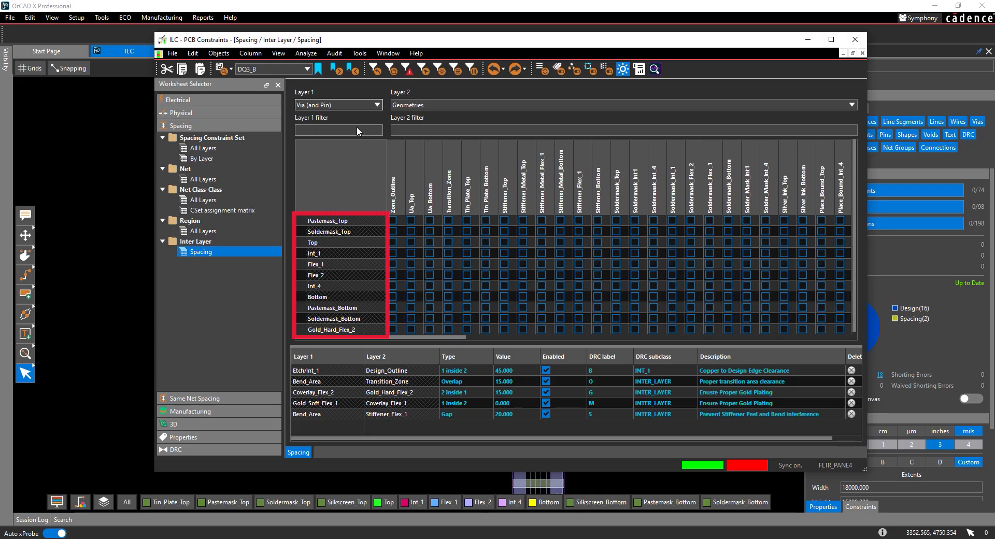
{"action": "left_click", "coordinate": [429, 129]}
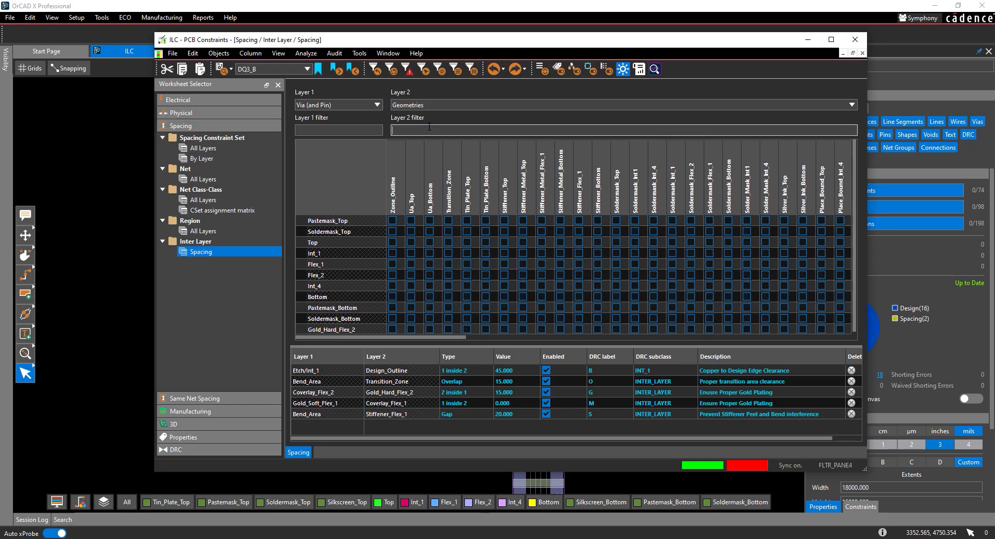
{"action": "type", "text": "tr"}
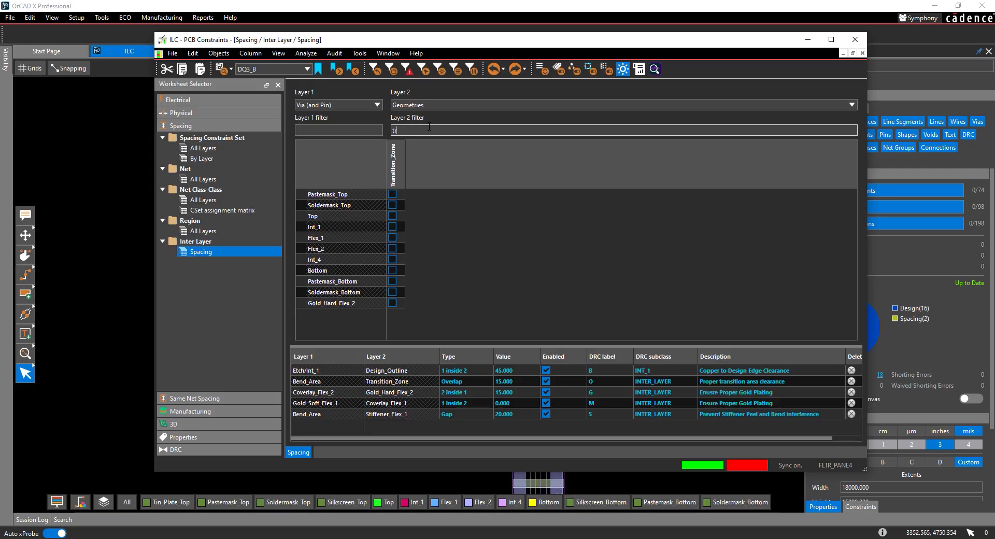
{"action": "left_click", "coordinate": [393, 238]}
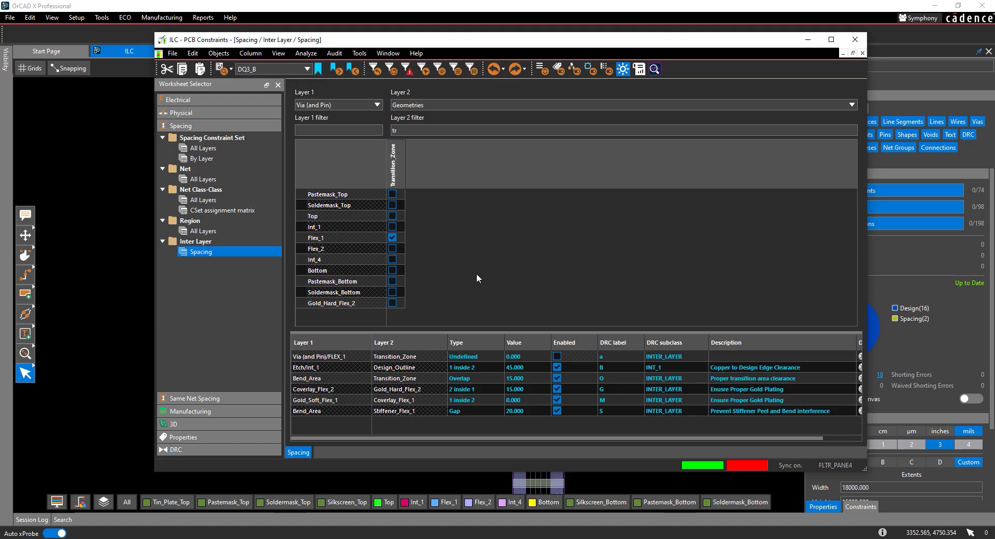
- Set the Via (and Pin)/FLEX_1 to Transition_Zone rule to type Gap with value 12 and enable it
{"action": "left_click", "coordinate": [468, 356]}
{"action": "left_click", "coordinate": [468, 373]}
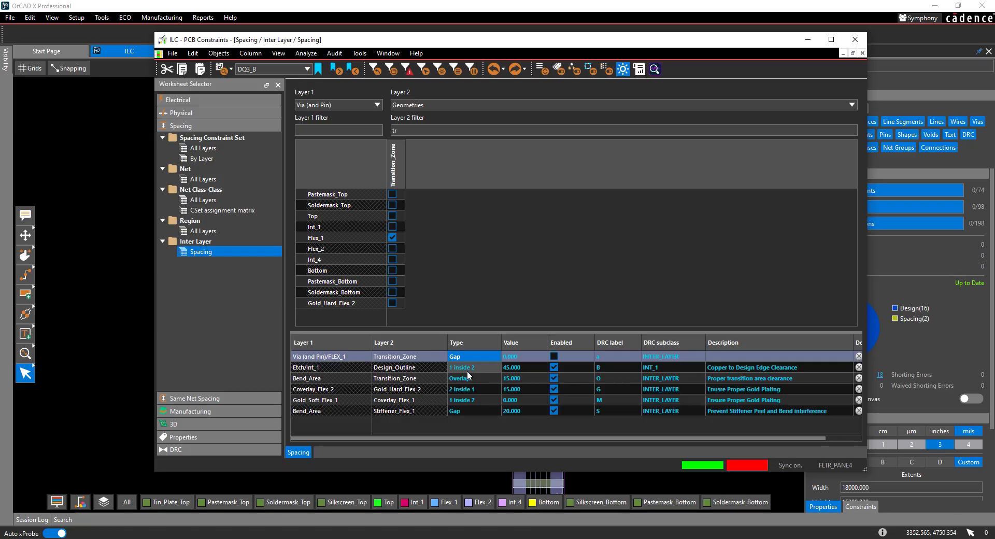
{"action": "left_click", "coordinate": [521, 357]}
{"action": "key", "text": "ctrl+a"}
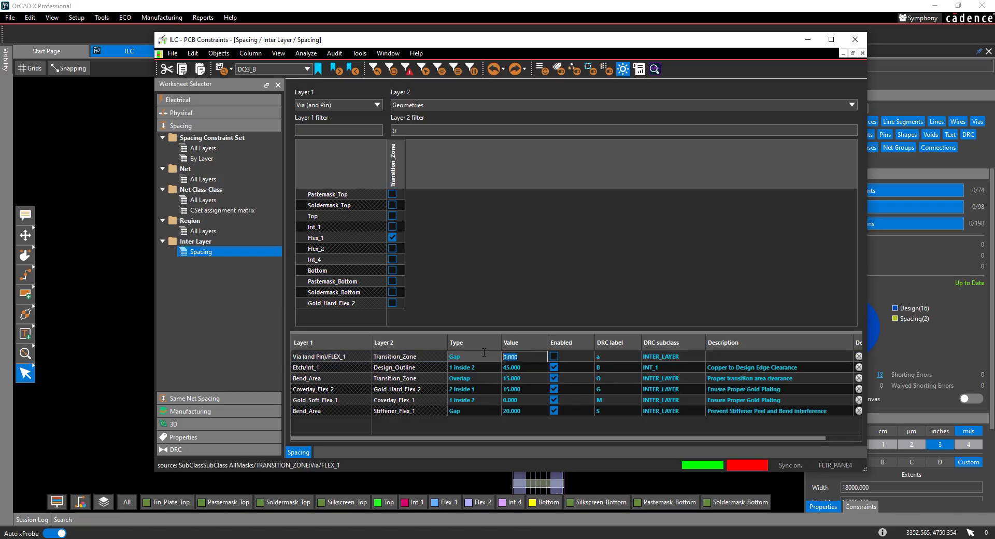
{"action": "type", "text": "12"}
{"action": "left_click", "coordinate": [554, 357]}
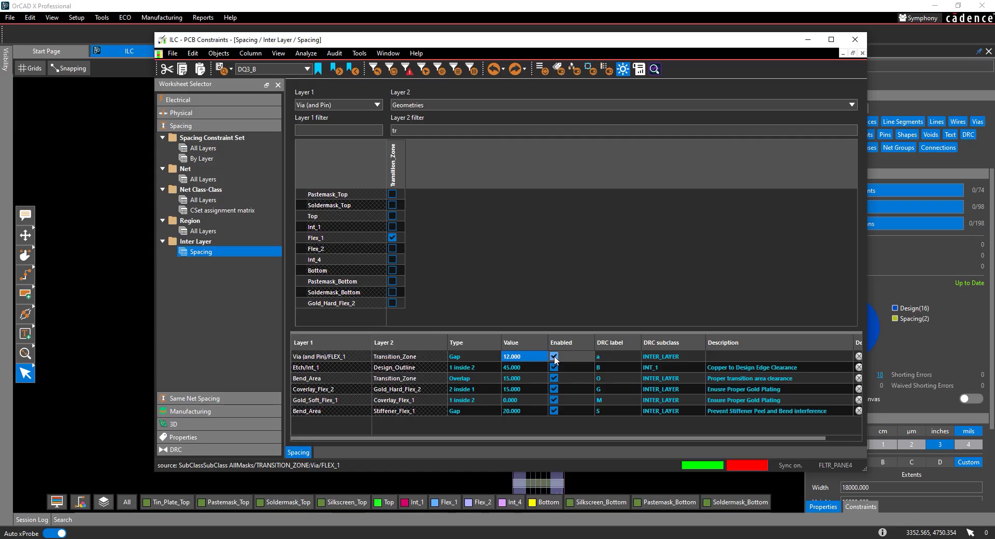
- Assign DRC label "t" and DRC subclass FLEX_1 to the via-to-transition-zone rule
{"action": "double_click", "coordinate": [603, 356]}
{"action": "type", "text": "t"}
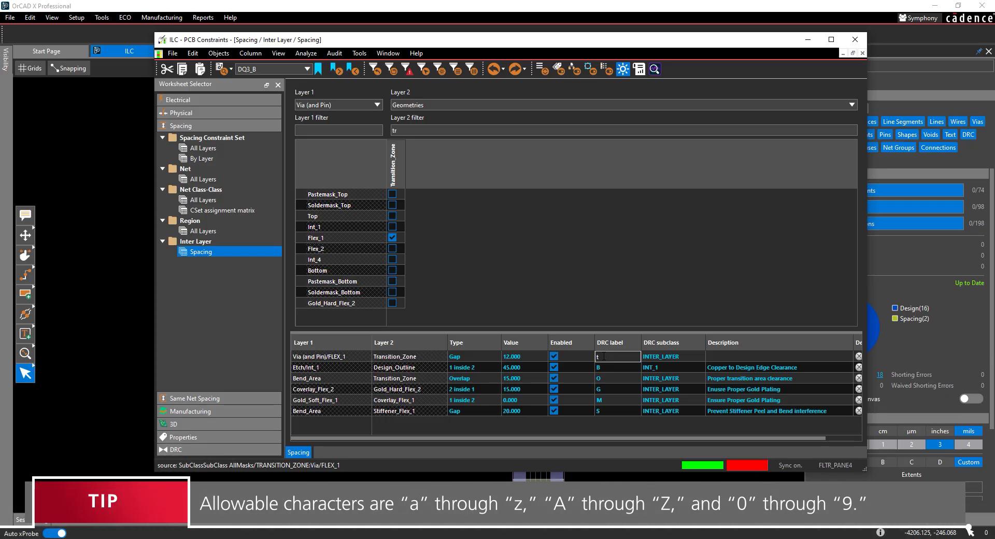
{"action": "left_click", "coordinate": [673, 356]}
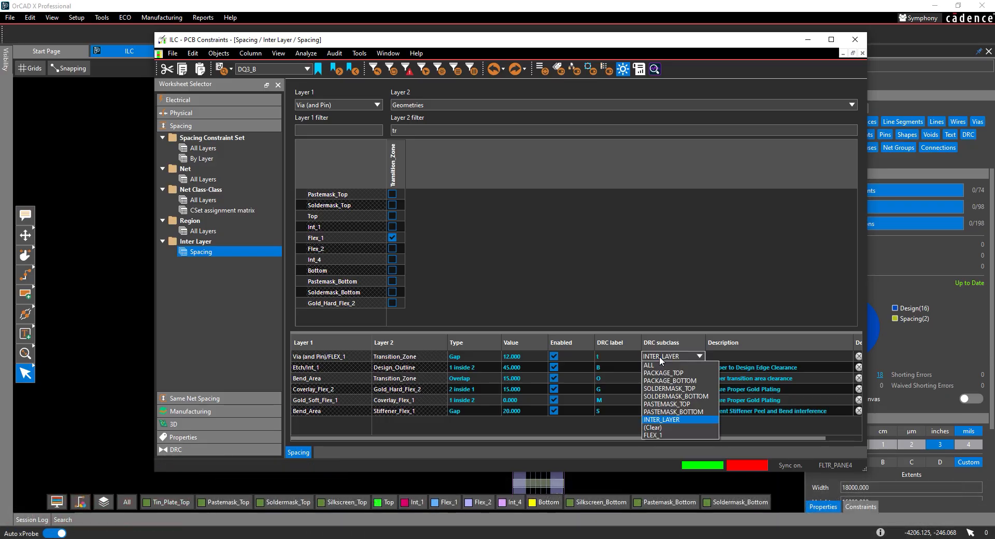
{"action": "left_click", "coordinate": [651, 435]}
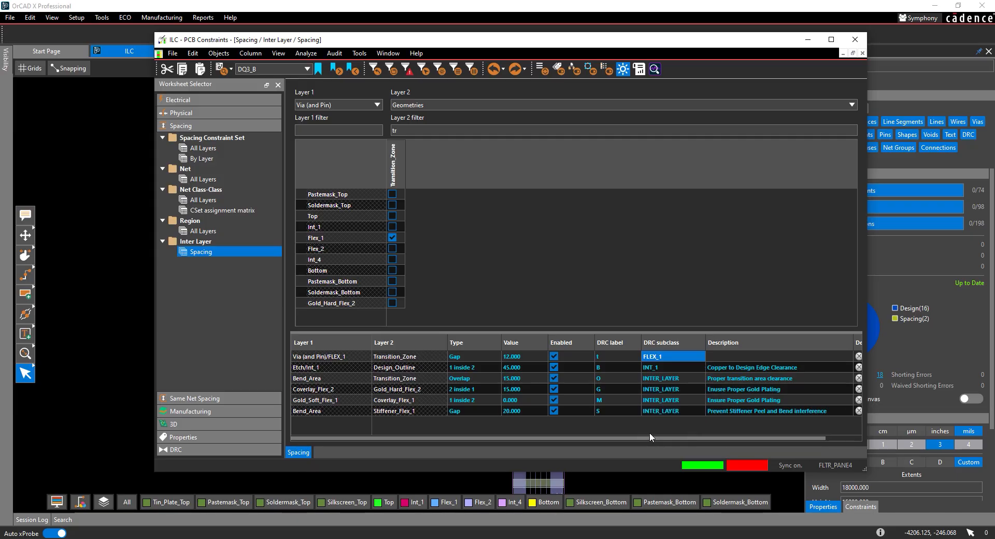
- Set the new rule's description to "Via and pin to transition area to prevent cracking and splitting of holes and flex" and close the constraints window
{"action": "left_click", "coordinate": [727, 356]}
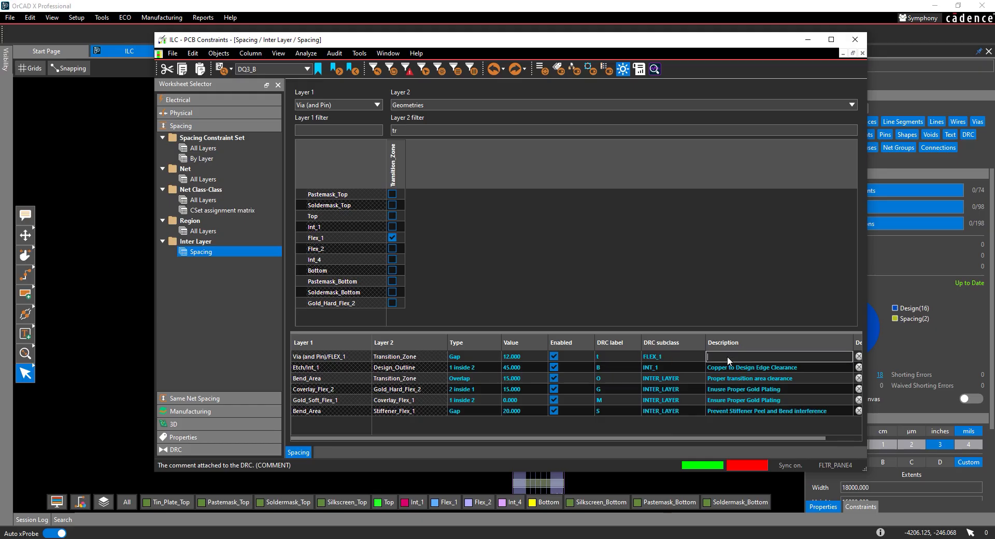
{"action": "type", "text": "Via "}
{"action": "type", "text": "and pin to transition area"}
{"action": "type", "text": " to prevent cracking and "}
{"action": "type", "text": "splitting of"}
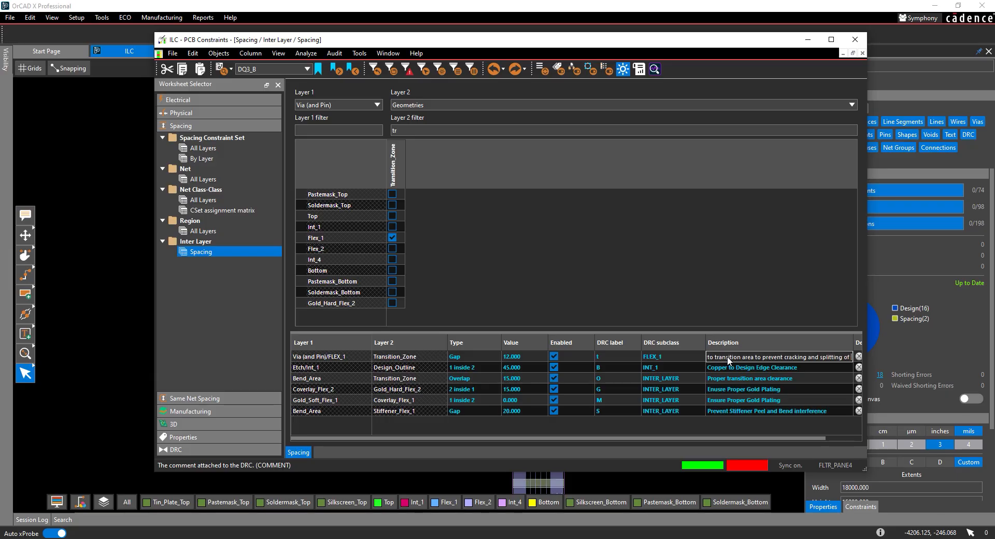
{"action": "type", "text": " holes and flex"}
{"action": "key", "text": "Return"}
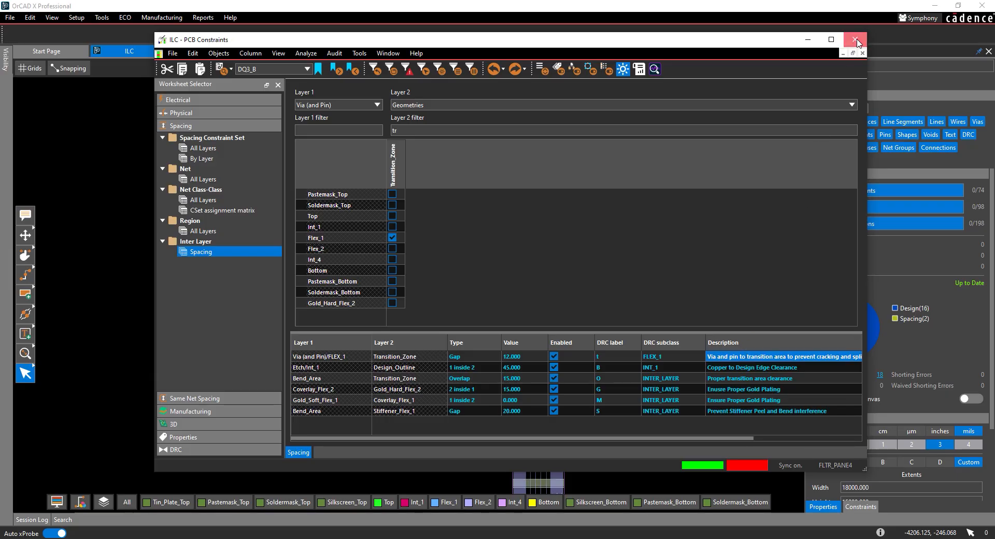
{"action": "left_click", "coordinate": [855, 39]}
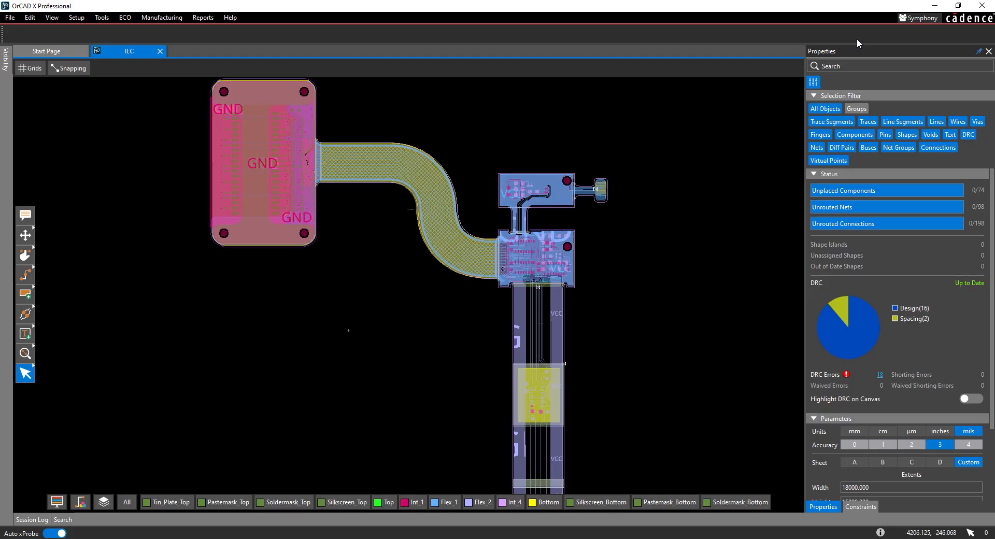
- Turn on the visibility of DRC markers for the Flex_1 layer
{"action": "left_click", "coordinate": [5, 62]}
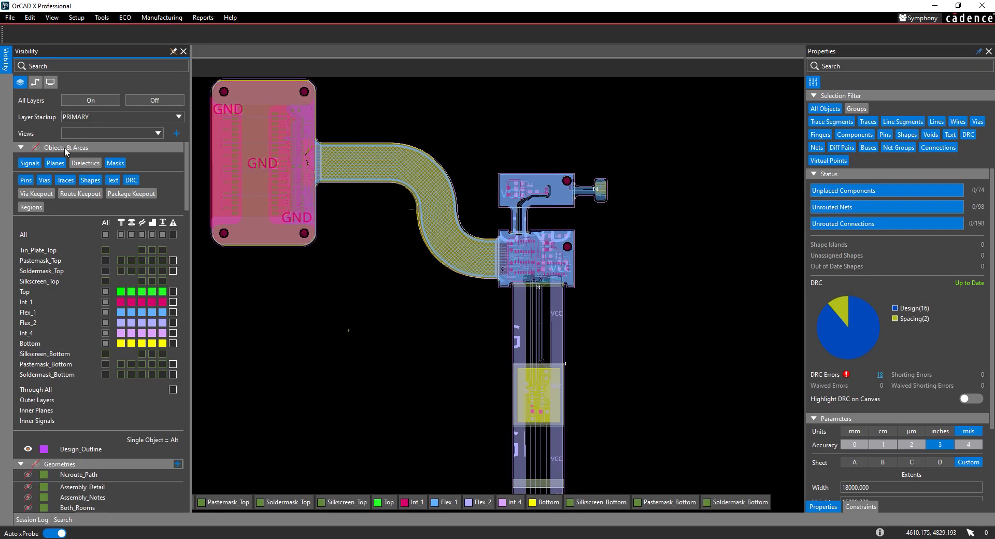
{"action": "left_click", "coordinate": [172, 314]}
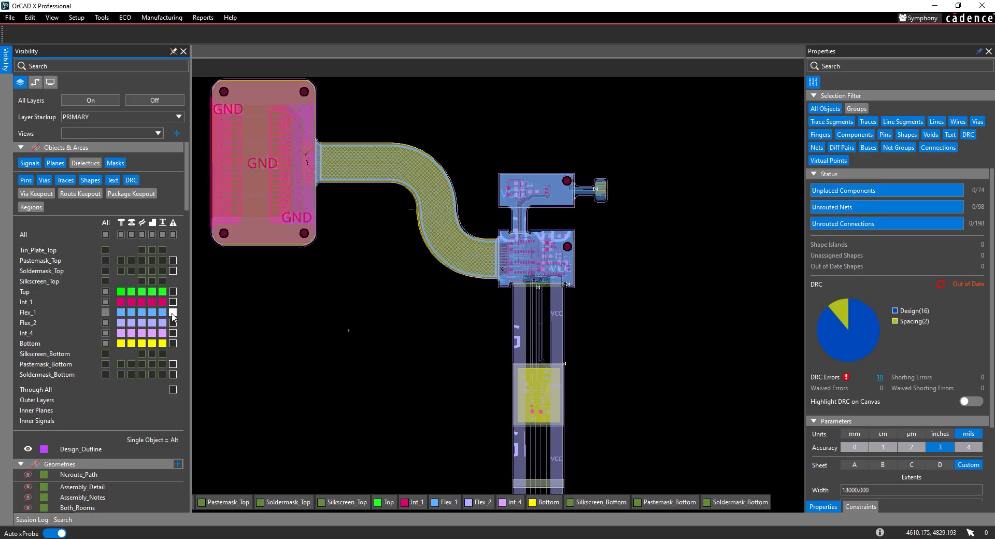
- Update the out-of-date DRC check and list the DRC errors of the Design category
{"action": "left_click", "coordinate": [5, 60]}
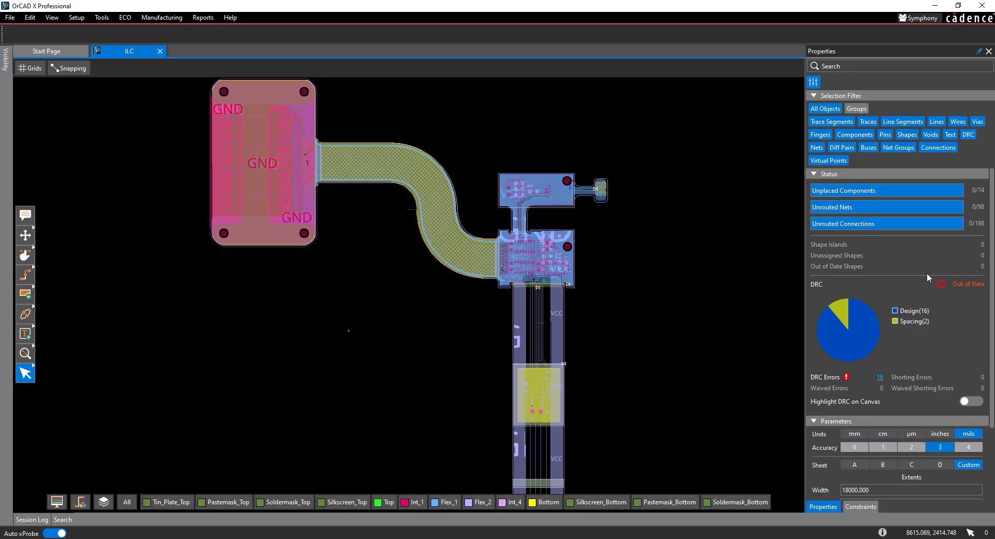
{"action": "left_click", "coordinate": [940, 283]}
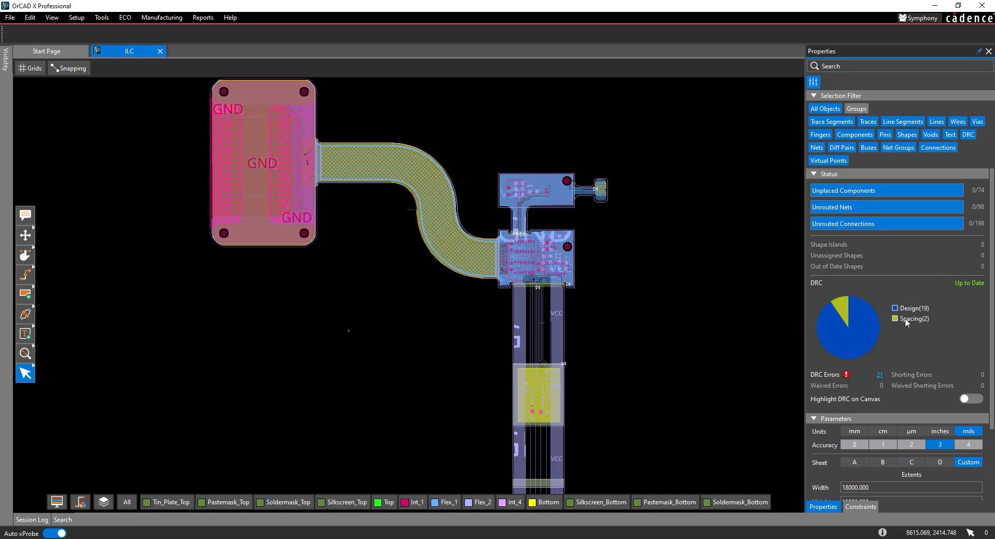
{"action": "left_click", "coordinate": [868, 342]}
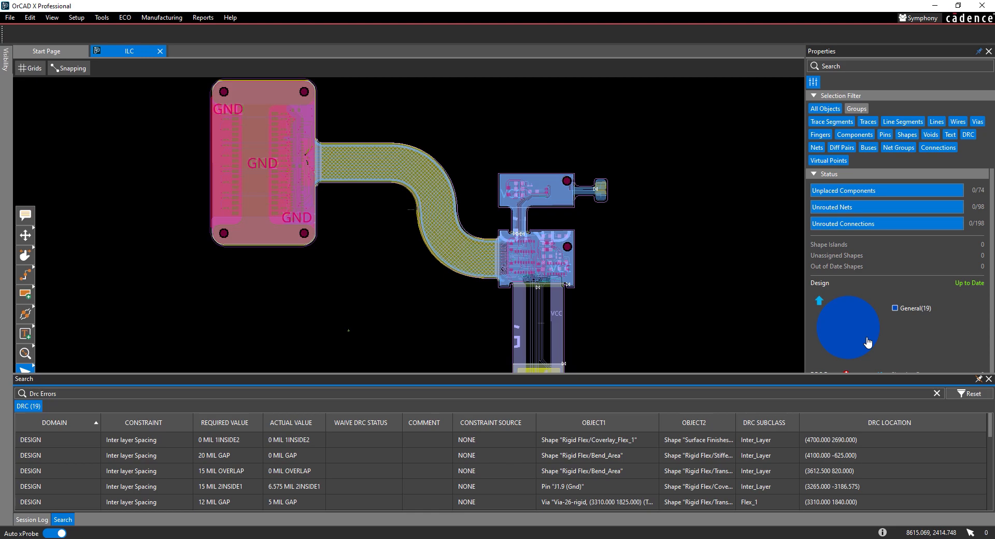
- Filter the DRC error list by DRC subclass FLEX_1 and show the first inter-layer spacing violation on the canvas
{"action": "left_click", "coordinate": [742, 425]}
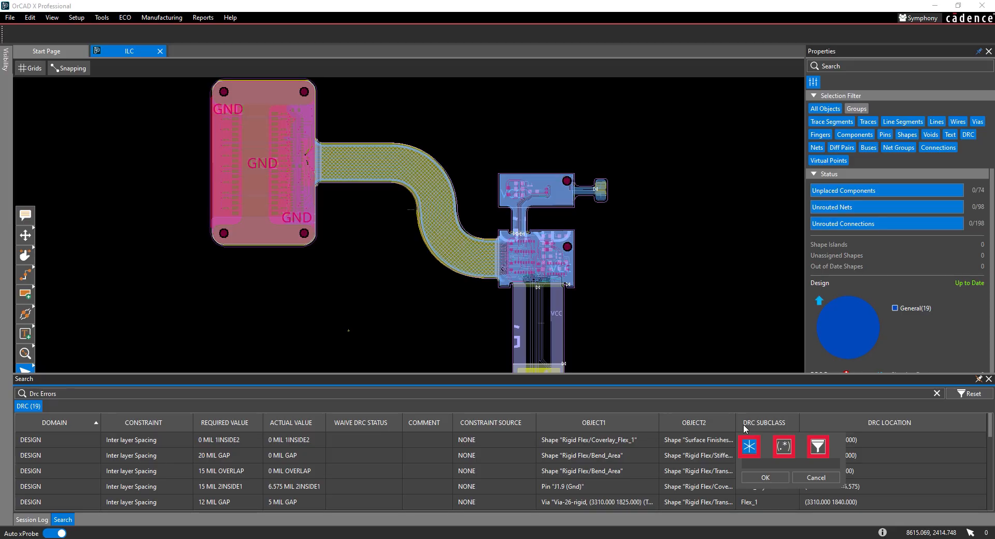
{"action": "type", "text": "FLEX_1"}
{"action": "left_click", "coordinate": [760, 479]}
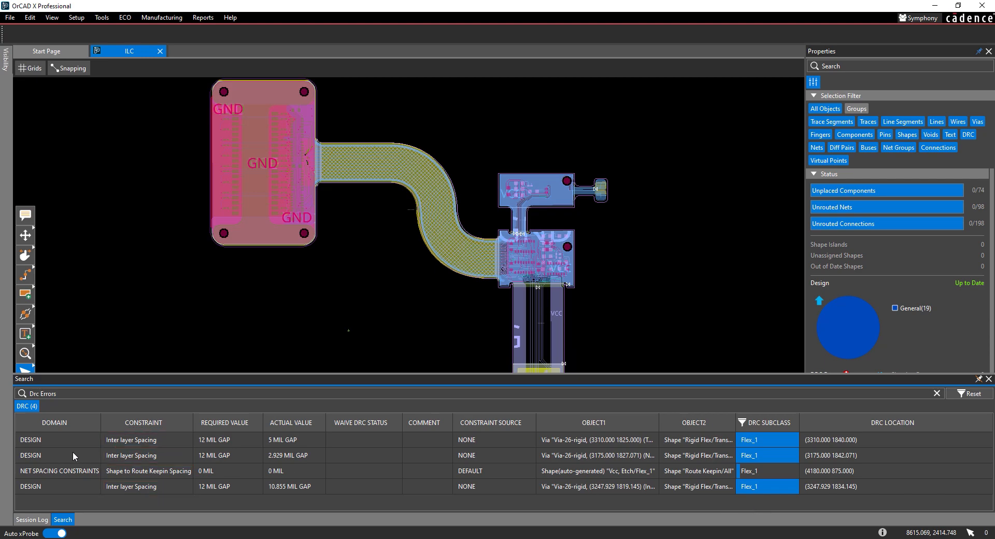
{"action": "left_click", "coordinate": [37, 440]}
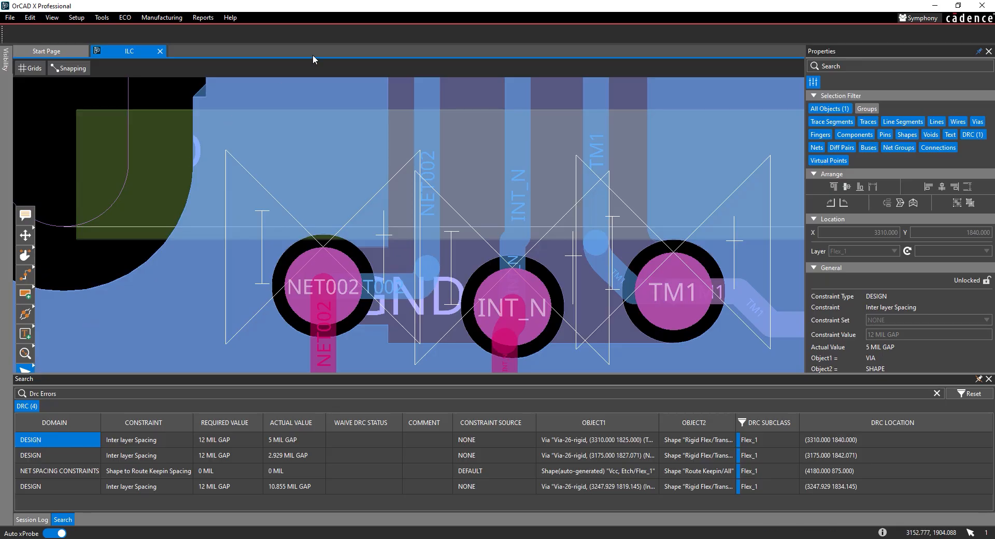
- Slide the NET002, INT_N and TM1 vias away from the transition zone and update the out-of-date shapes
{"action": "scroll", "coordinate": [316, 106], "scroll_direction": "down", "scroll_amount": 2}
{"action": "left_click", "coordinate": [25, 254]}
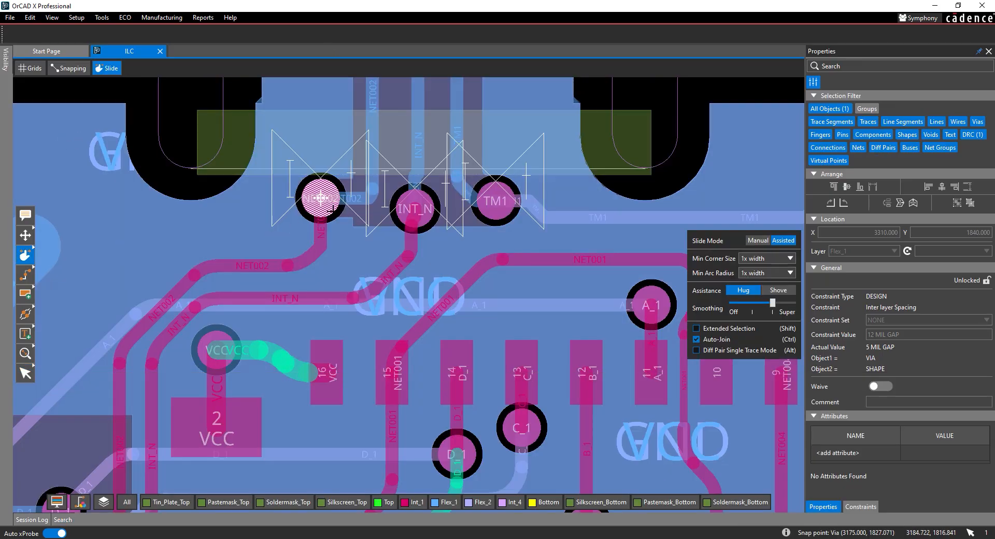
{"action": "left_click_drag", "start_coordinate": [327, 209], "coordinate": [279, 251]}
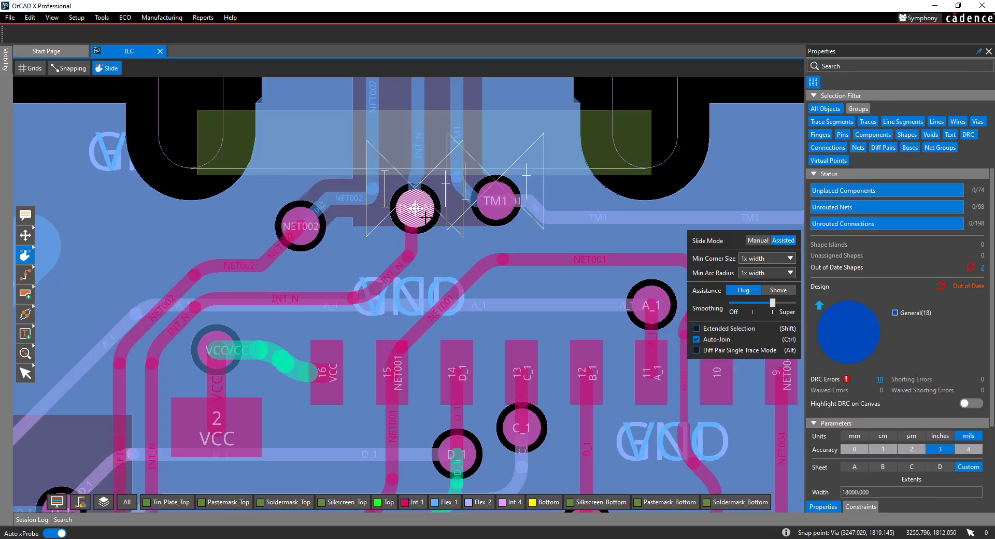
{"action": "mouse_move", "coordinate": [417, 213]}
{"action": "left_mouse_down"}
{"action": "mouse_move", "coordinate": [413, 240]}
{"action": "mouse_move", "coordinate": [413, 214]}
{"action": "left_mouse_up"}
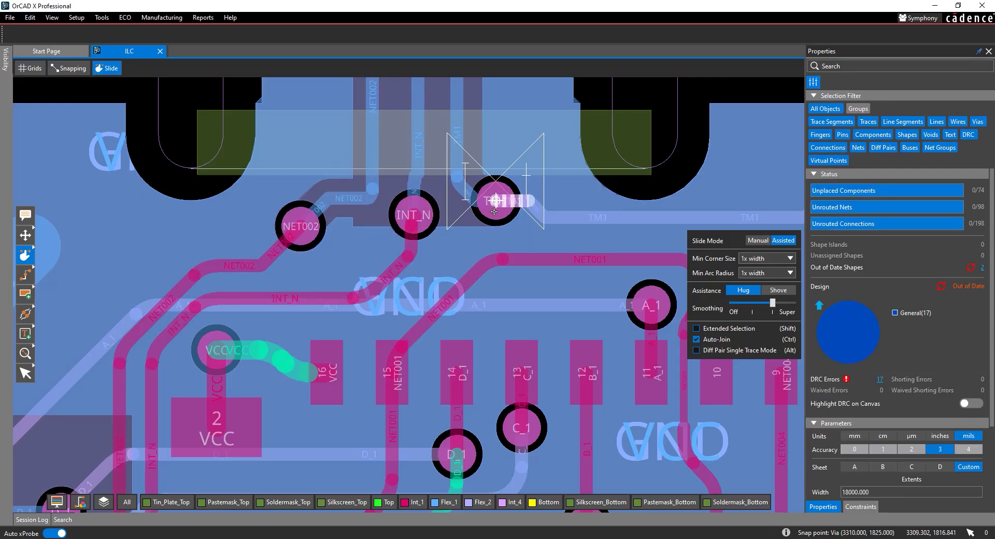
{"action": "mouse_move", "coordinate": [494, 200]}
{"action": "left_mouse_down"}
{"action": "mouse_move", "coordinate": [471, 216]}
{"action": "mouse_move", "coordinate": [520, 230]}
{"action": "mouse_move", "coordinate": [473, 195]}
{"action": "left_mouse_up"}
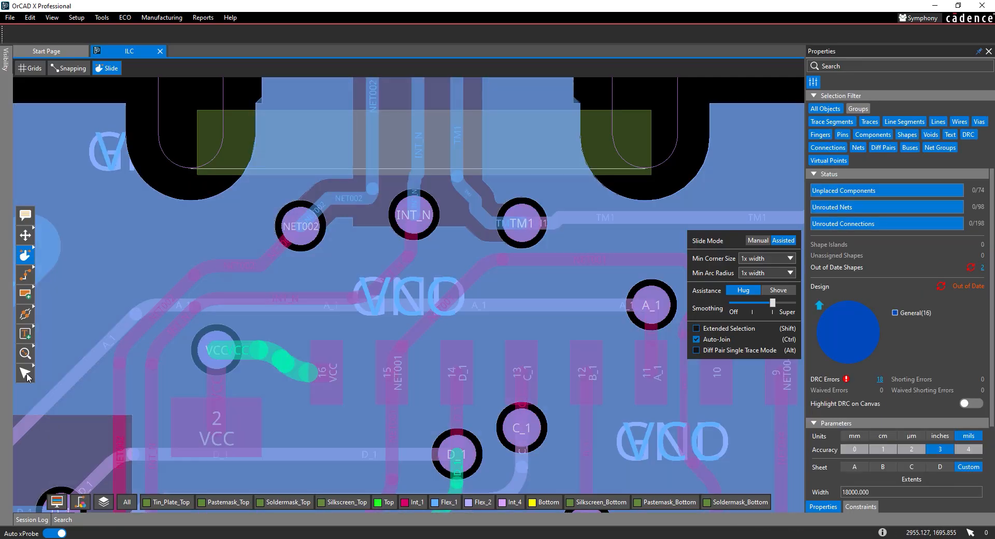
{"action": "left_click", "coordinate": [26, 374]}
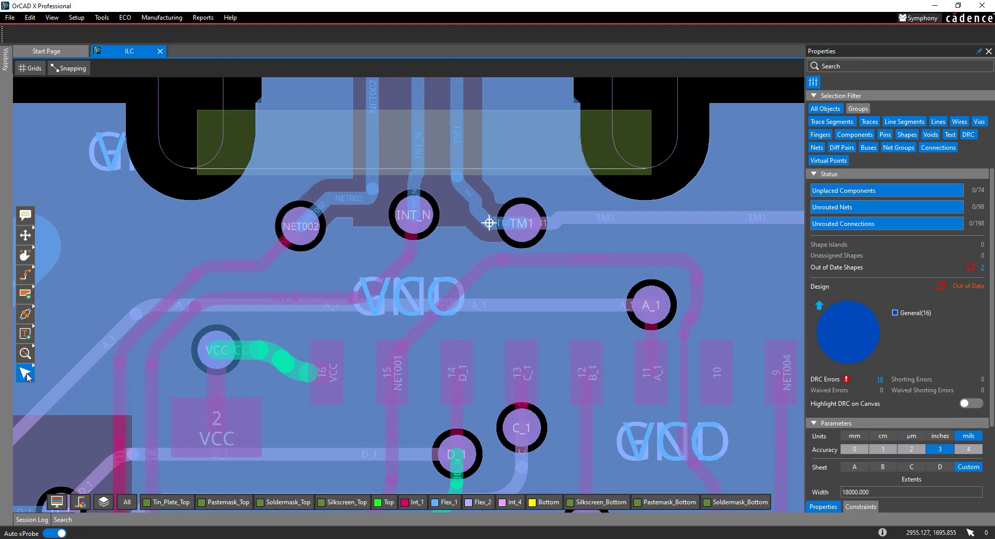
{"action": "left_click", "coordinate": [970, 268]}
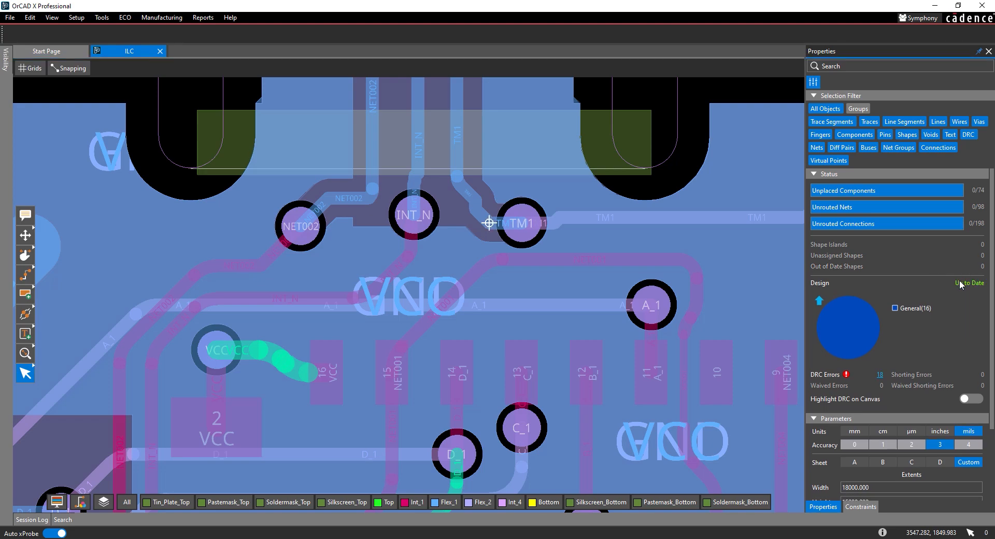